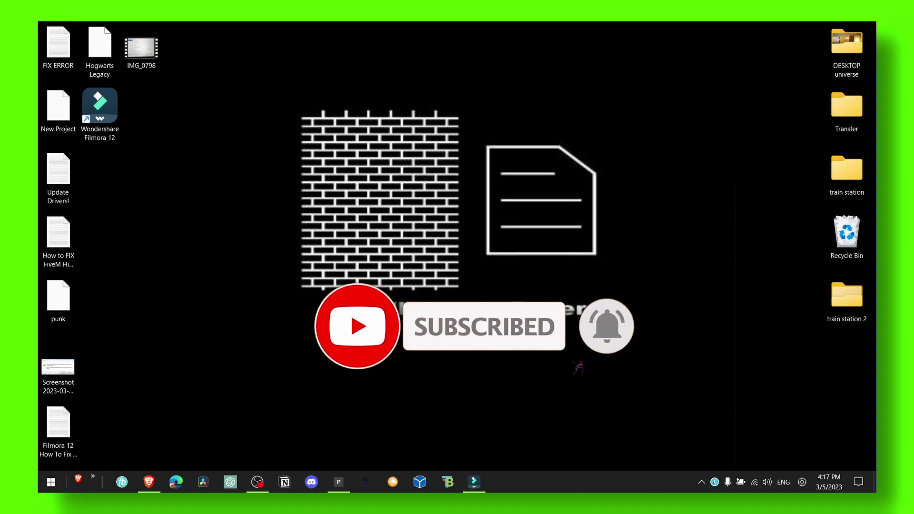
# - Restore the Wondershare Filmora 12 window from the taskbar
pyautogui.click(473, 482)
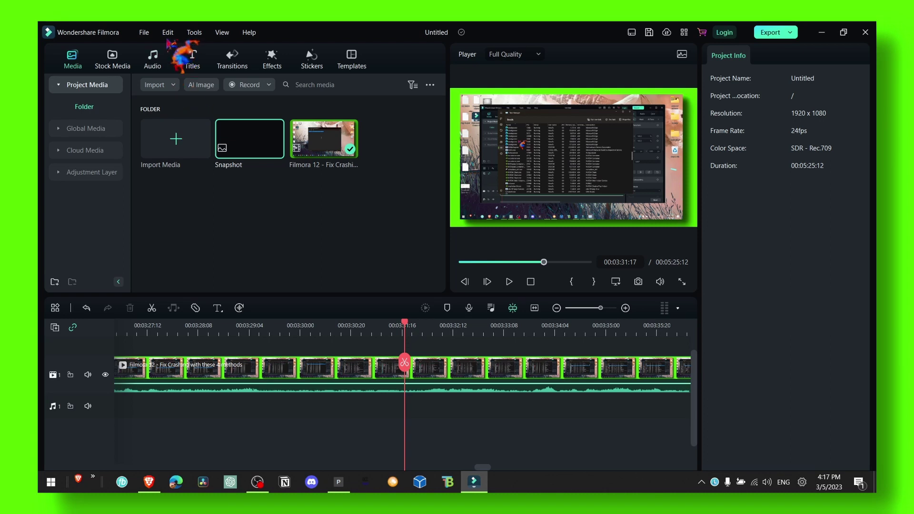
pyautogui.click(151, 35)
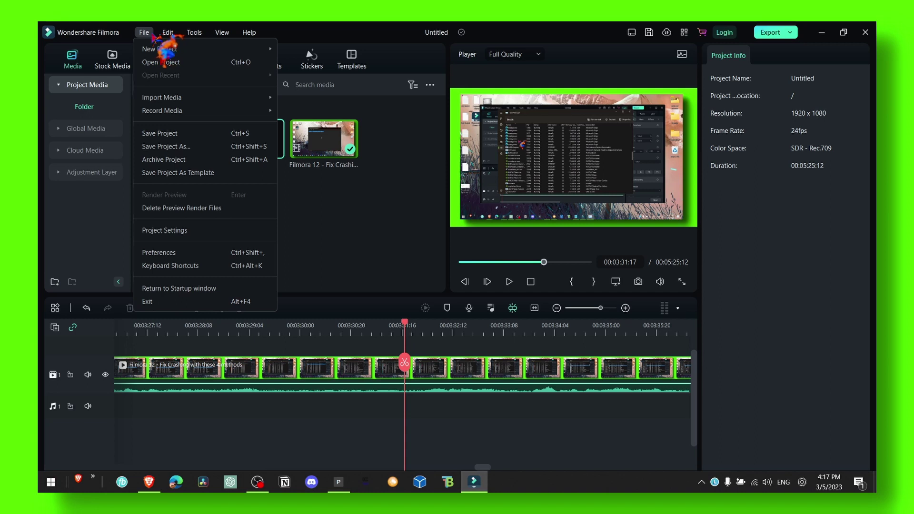
pyautogui.click(347, 153)
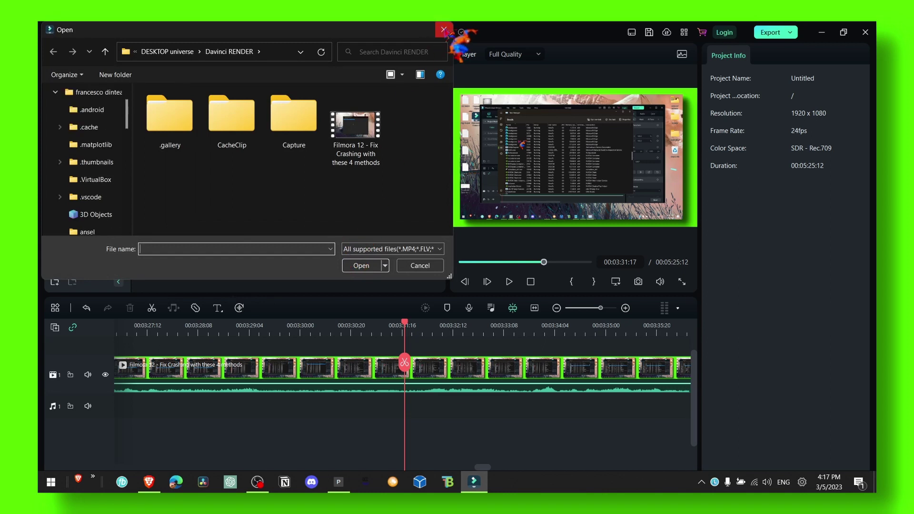
pyautogui.click(446, 30)
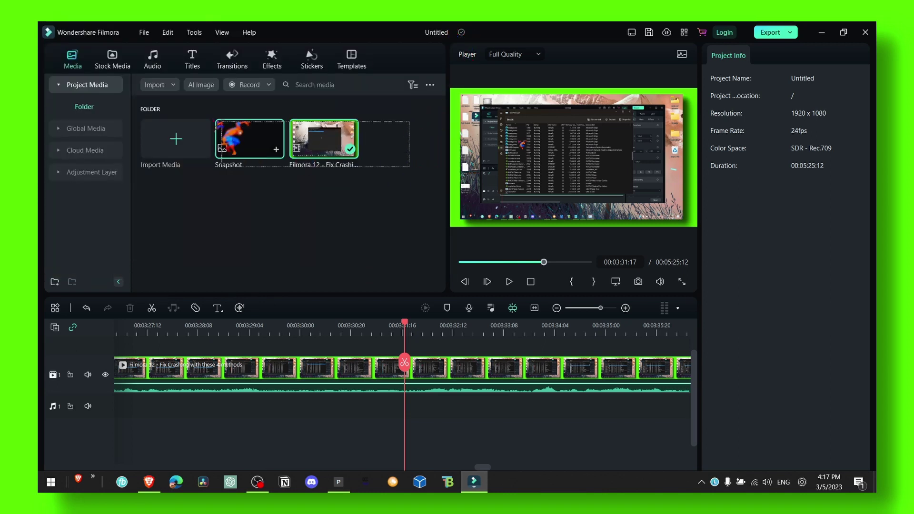
pyautogui.moveTo(415, 215)
pyautogui.mouseDown()
pyautogui.moveTo(139, 120)
pyautogui.moveTo(132, 102)
pyautogui.mouseUp()
pyautogui.click(354, 254)
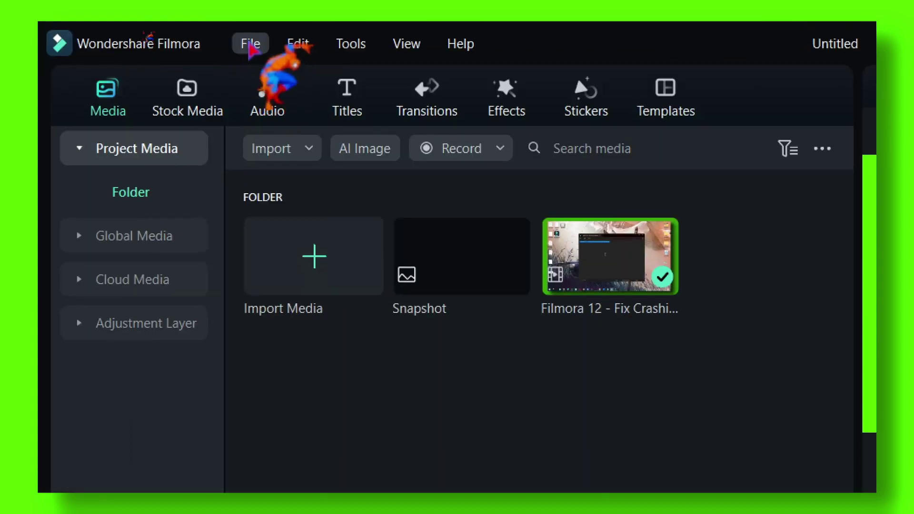
pyautogui.click(144, 32)
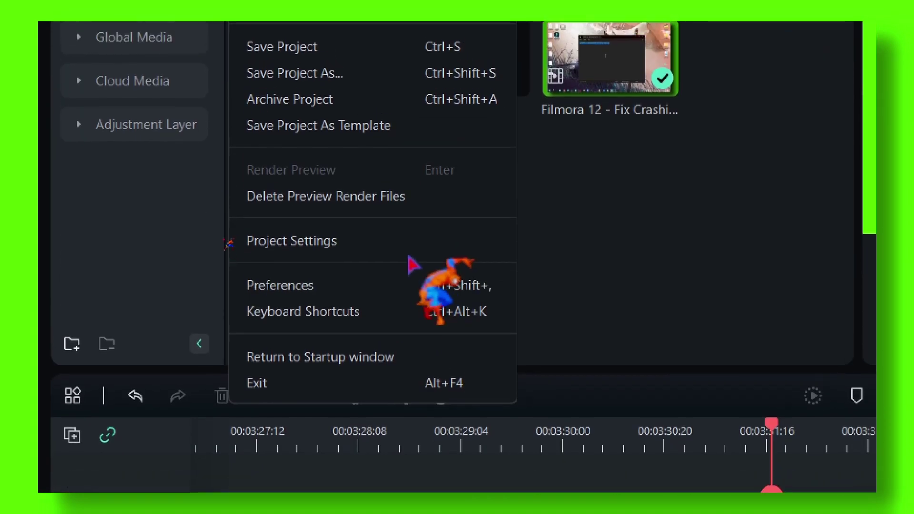
pyautogui.click(400, 442)
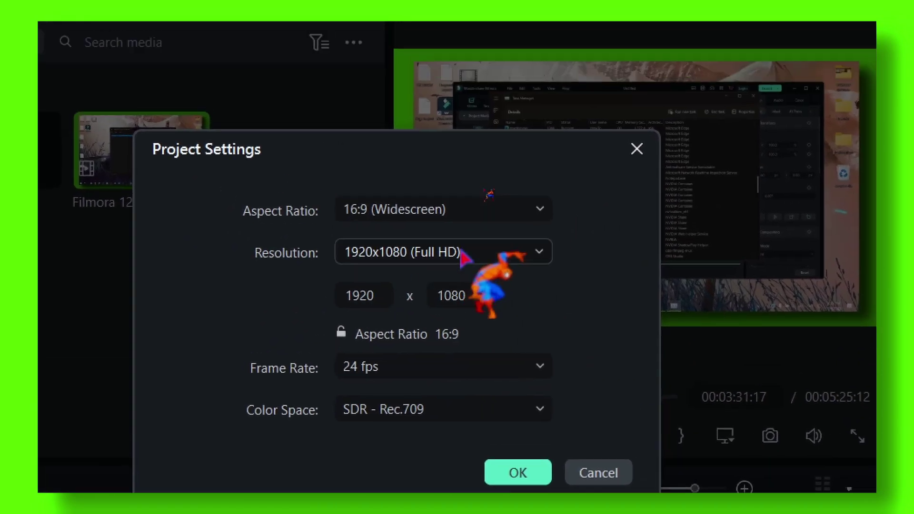
pyautogui.click(464, 265)
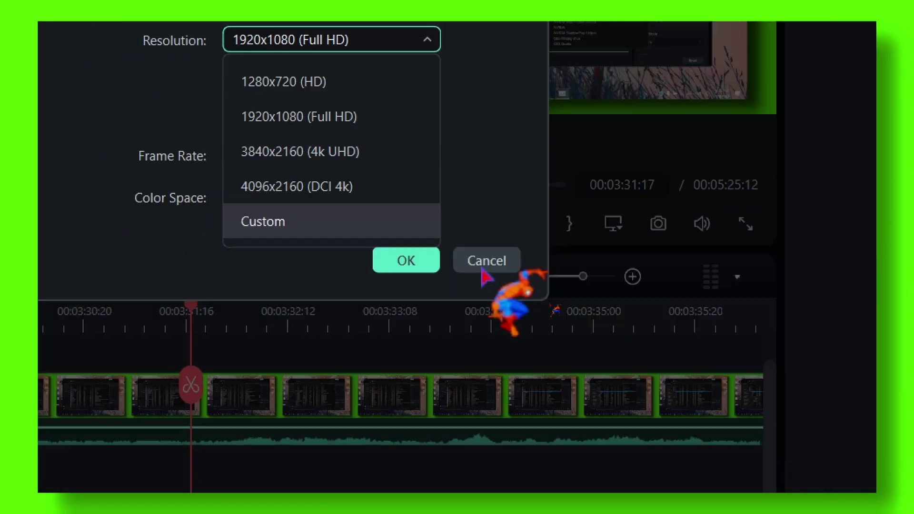
pyautogui.click(595, 486)
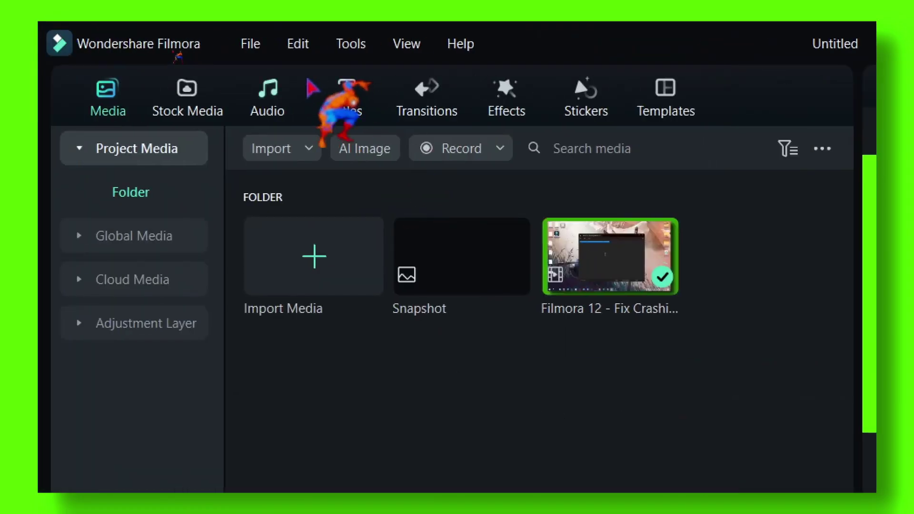
pyautogui.click(250, 44)
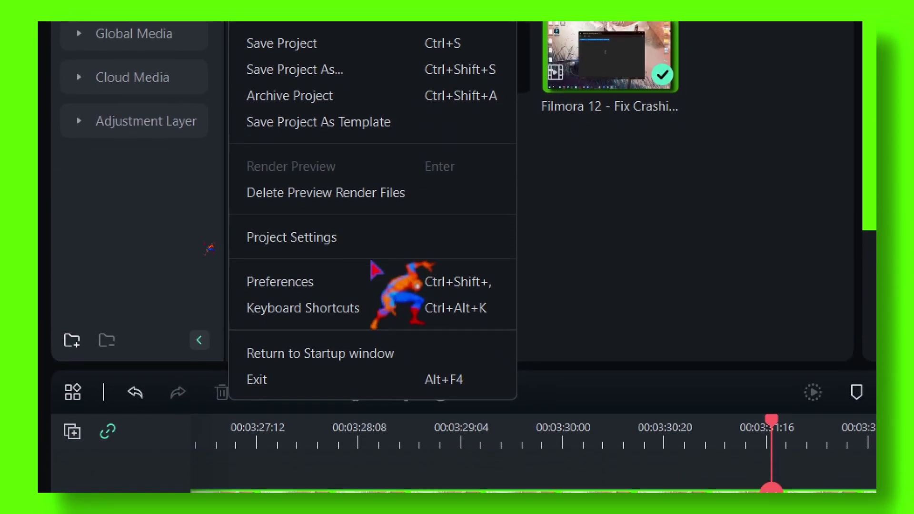
# - In Preferences > Performance, turn hardware acceleration for decoding and rendering off, then back on
pyautogui.click(389, 259)
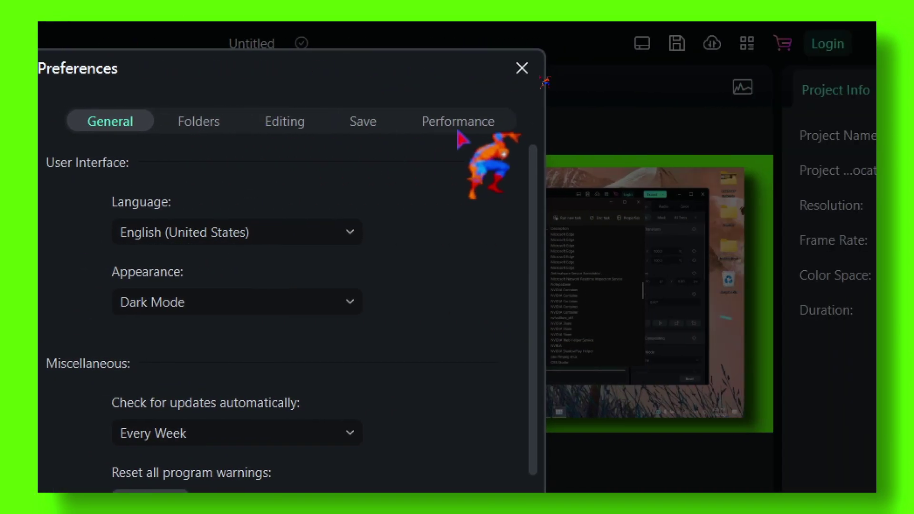
pyautogui.click(443, 140)
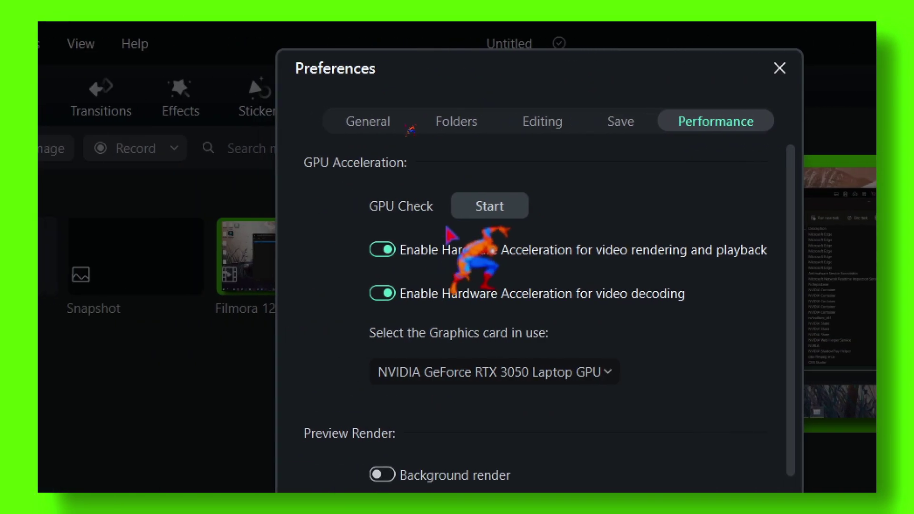
pyautogui.click(448, 280)
pyautogui.click(448, 236)
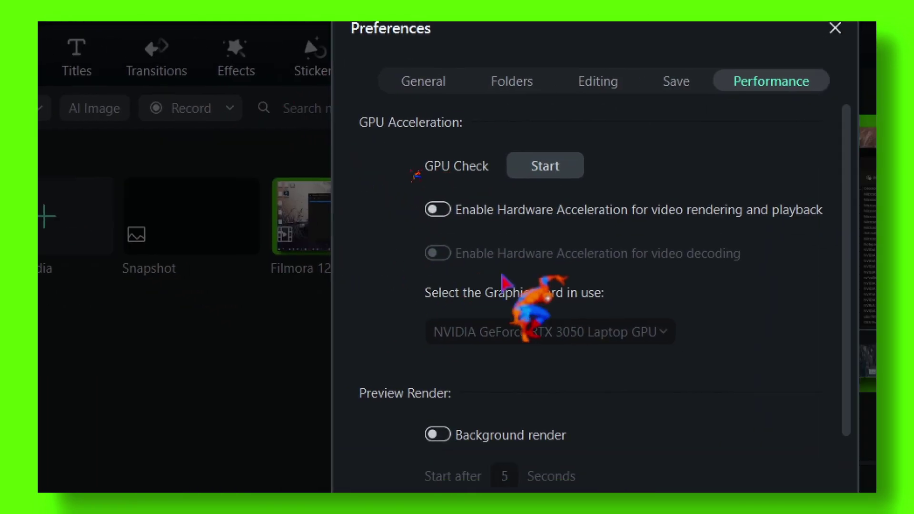
pyautogui.scroll(-5, 462, 256)
pyautogui.scroll(5, 463, 258)
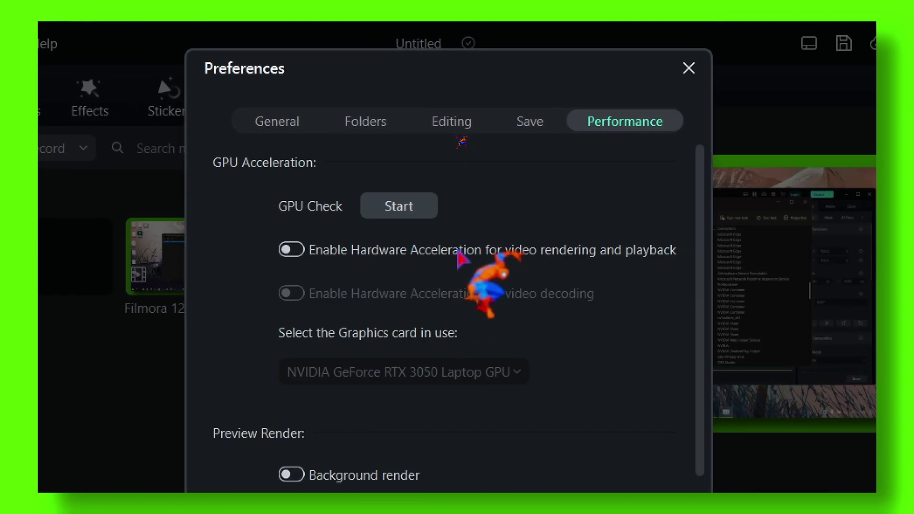
pyautogui.click(443, 213)
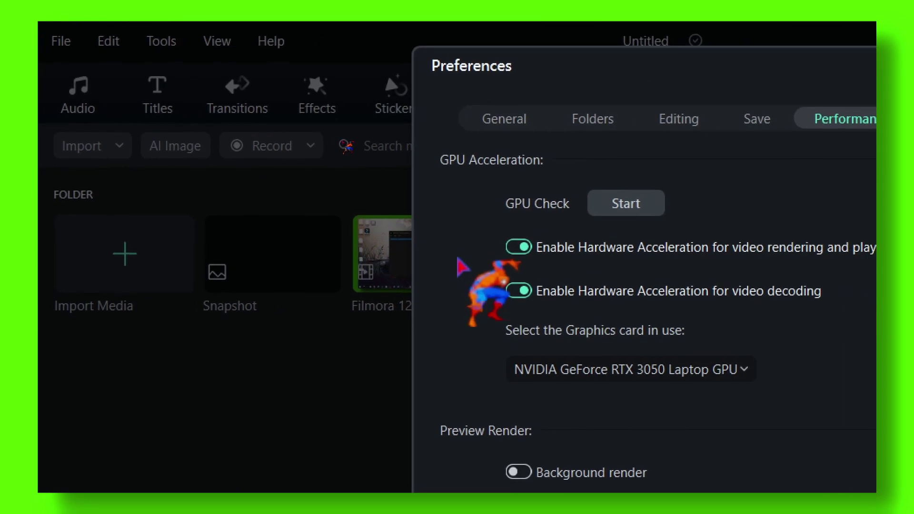
pyautogui.scroll(-5, 463, 266)
pyautogui.scroll(-2, 463, 266)
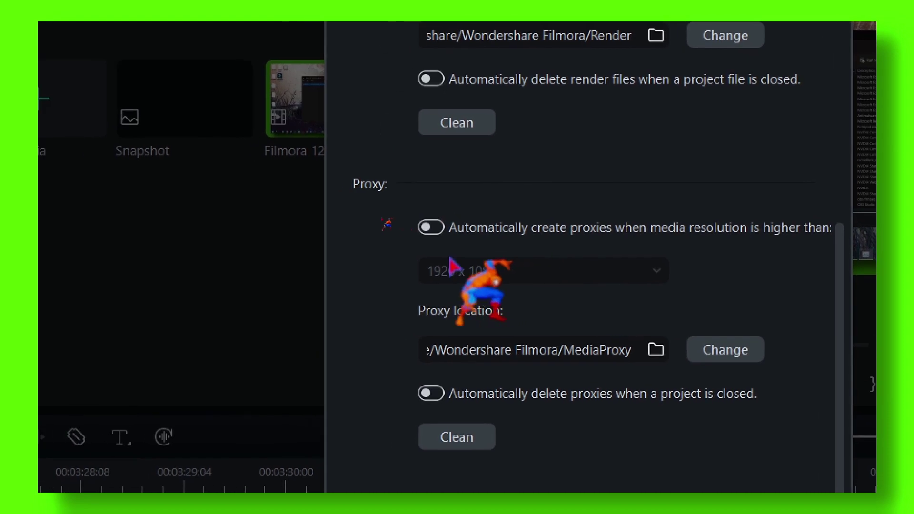
# - Enable automatic proxy creation, briefly setting the proxy threshold to 3840 x 2160
pyautogui.click(443, 230)
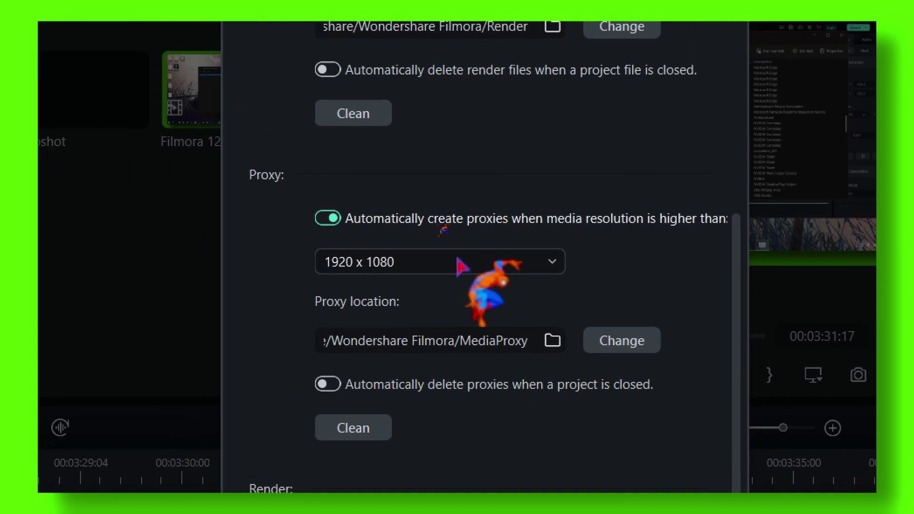
pyautogui.click(439, 240)
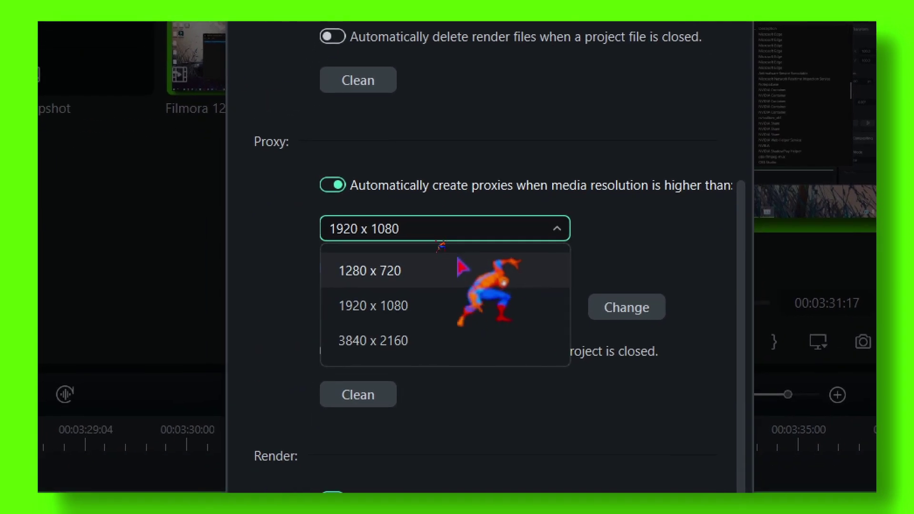
pyautogui.click(443, 341)
pyautogui.click(429, 228)
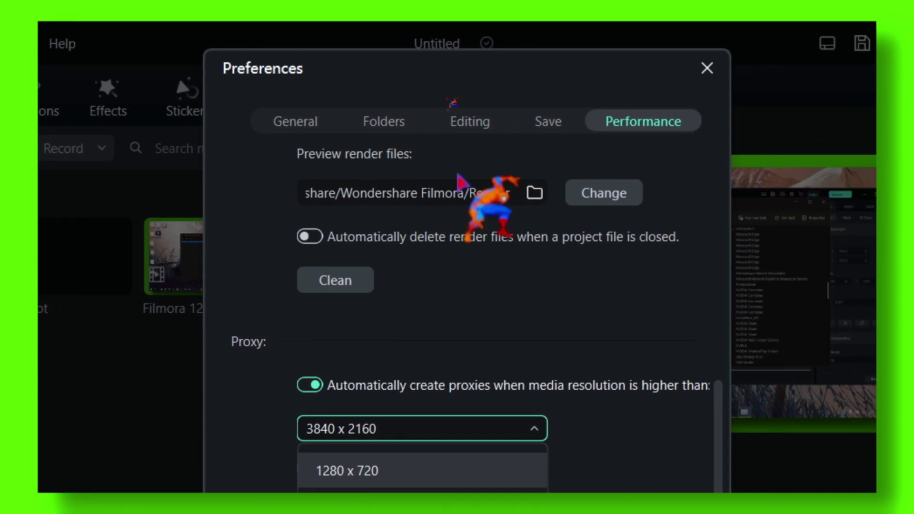
pyautogui.click(459, 122)
pyautogui.click(552, 122)
pyautogui.scroll(5, 486, 179)
pyautogui.scroll(3, 486, 179)
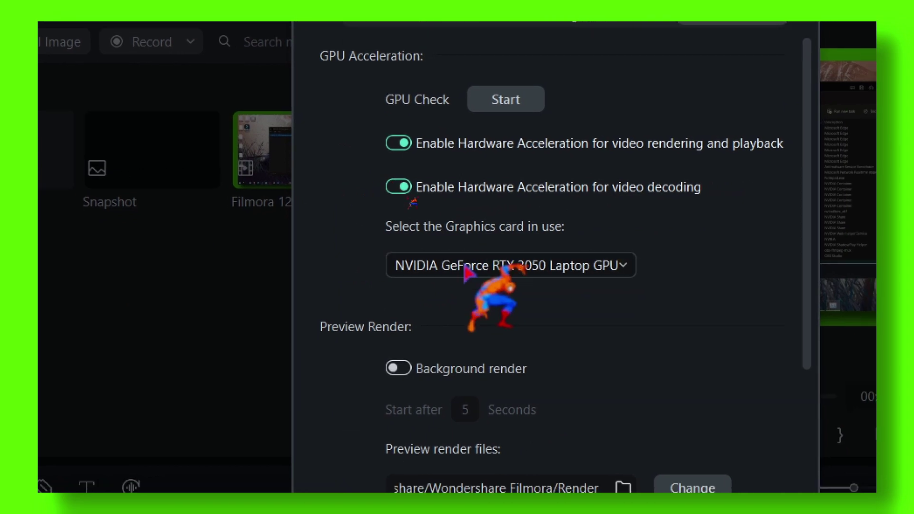
# - Leave the graphics card unchanged and set the proxy resolution threshold to 1280 x 720
pyautogui.click(464, 270)
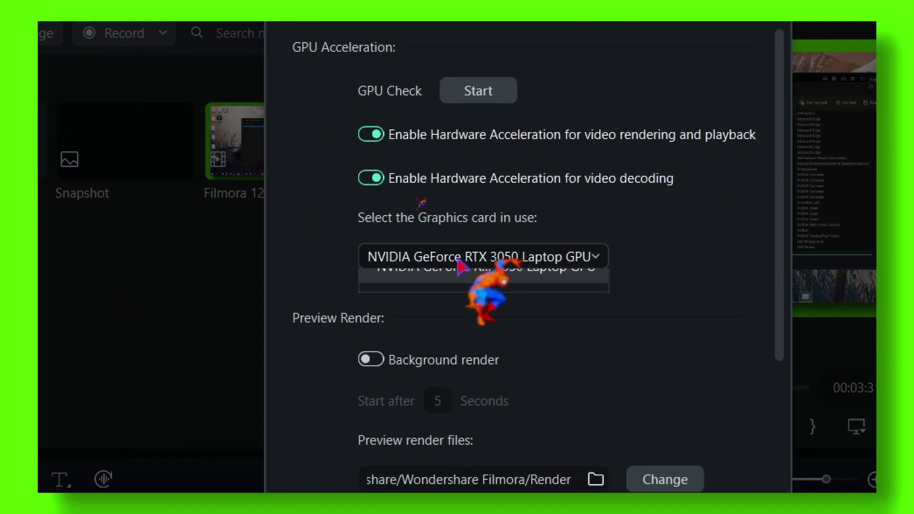
pyautogui.click(472, 275)
pyautogui.scroll(-5, 463, 266)
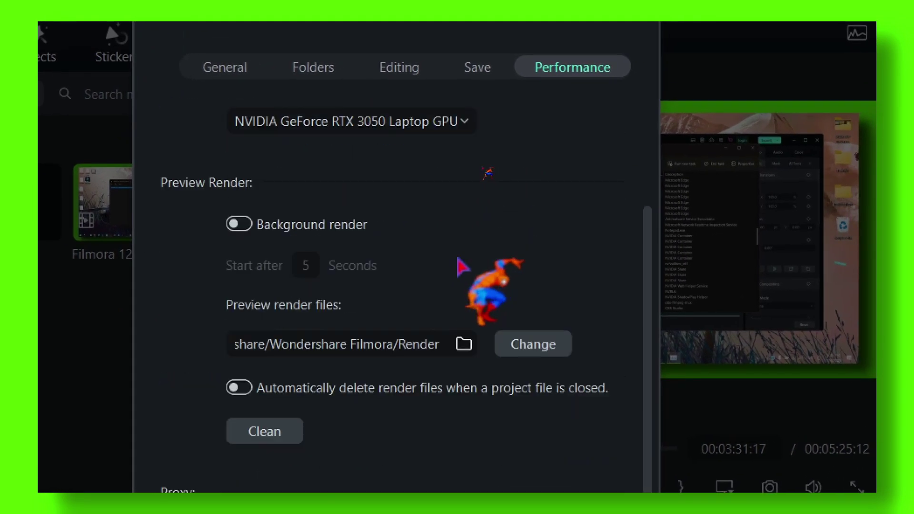
pyautogui.scroll(-3, 463, 266)
pyautogui.scroll(-3, 462, 266)
pyautogui.click(465, 269)
pyautogui.click(465, 269)
pyautogui.click(473, 264)
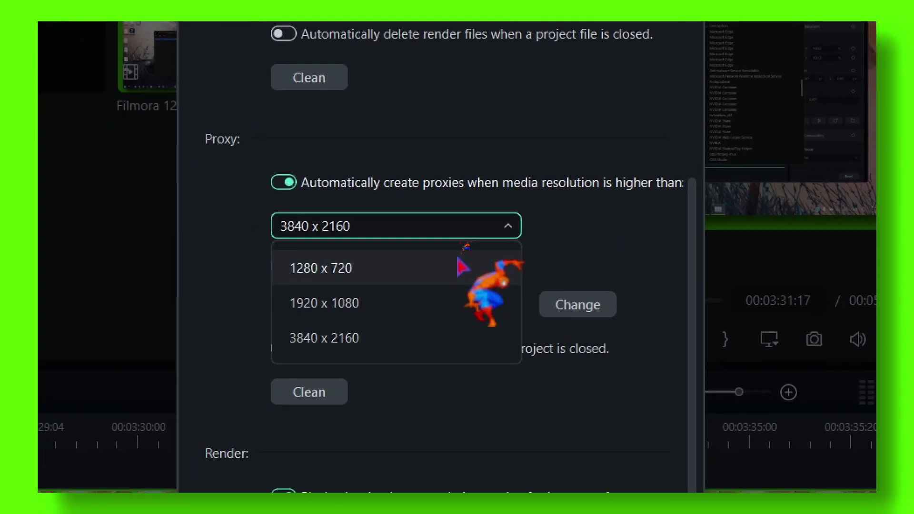
pyautogui.click(464, 267)
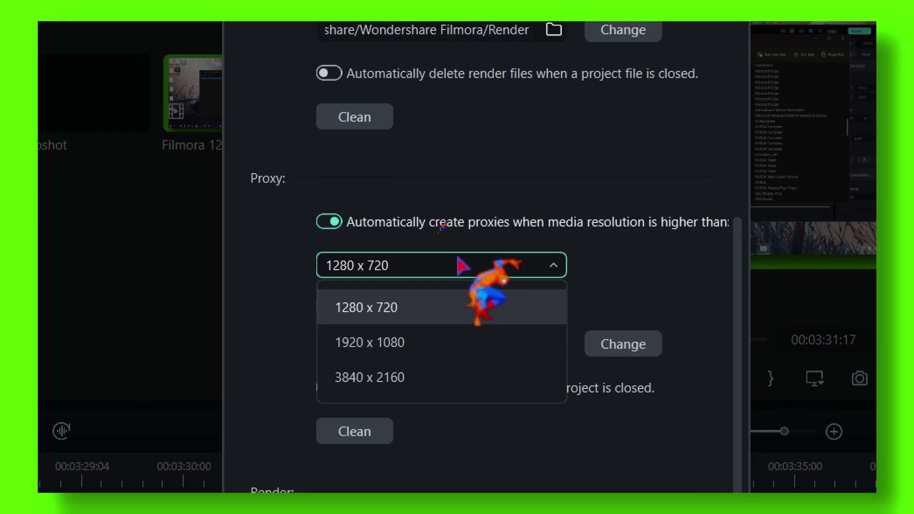
pyautogui.click(326, 243)
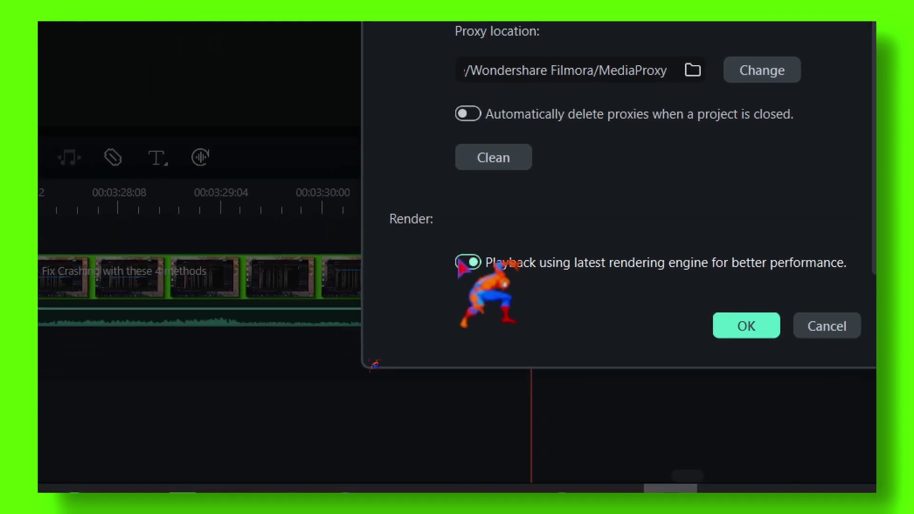
pyautogui.scroll(5, 463, 267)
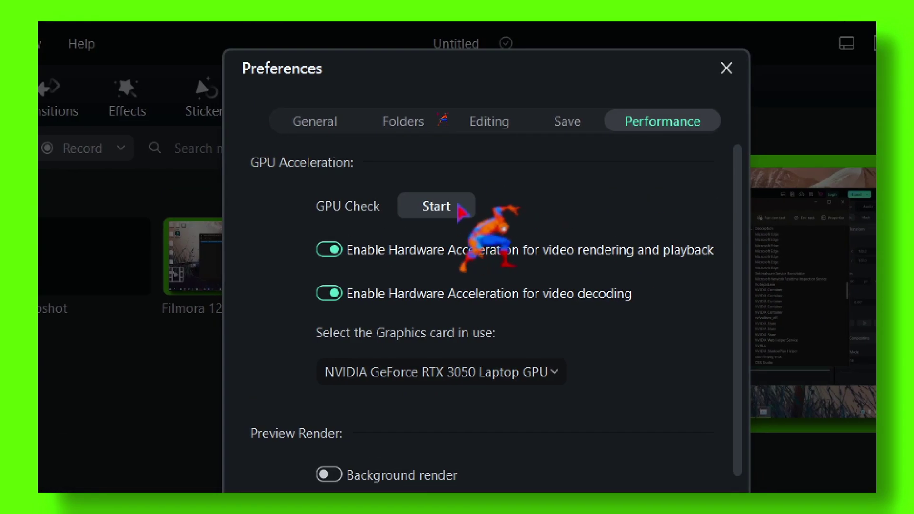
pyautogui.scroll(-3, 460, 209)
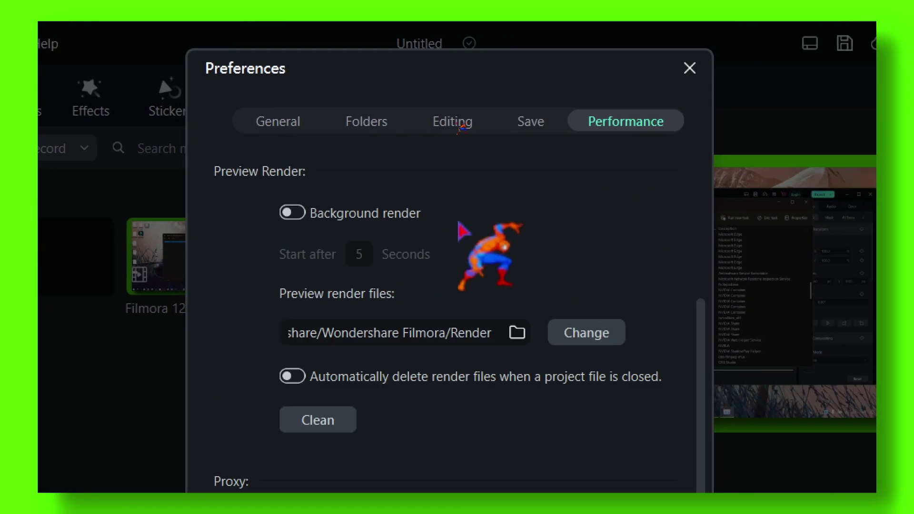
pyautogui.scroll(-3, 461, 209)
pyautogui.scroll(-2, 461, 209)
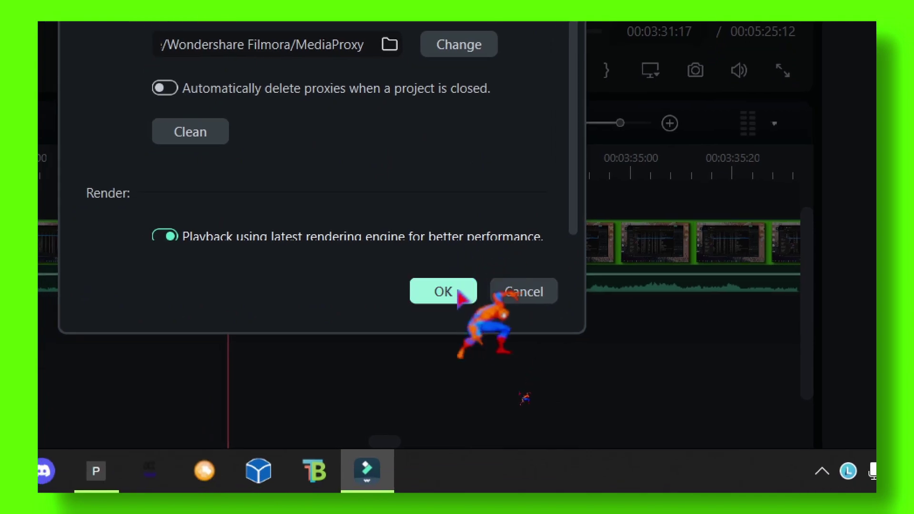
# - Apply the Preferences with OK, leaving player quality at Full Quality
pyautogui.click(462, 288)
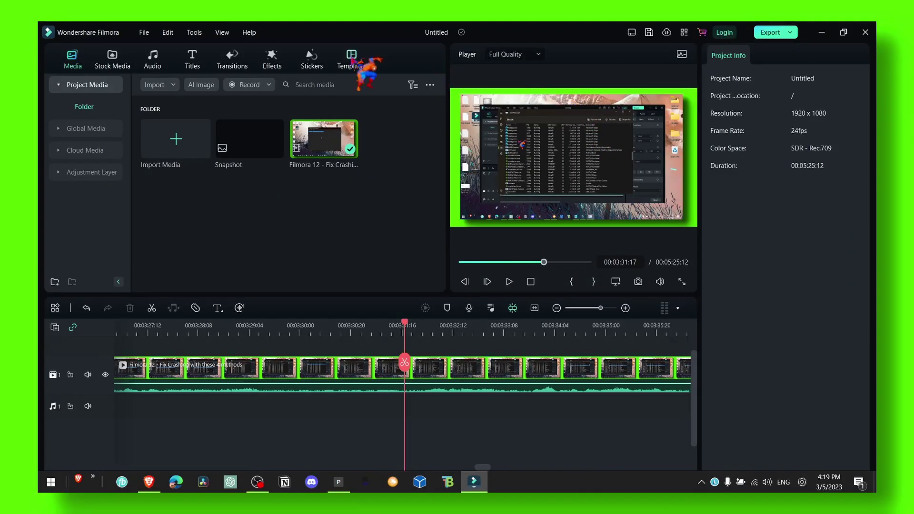
pyautogui.click(509, 54)
pyautogui.click(504, 72)
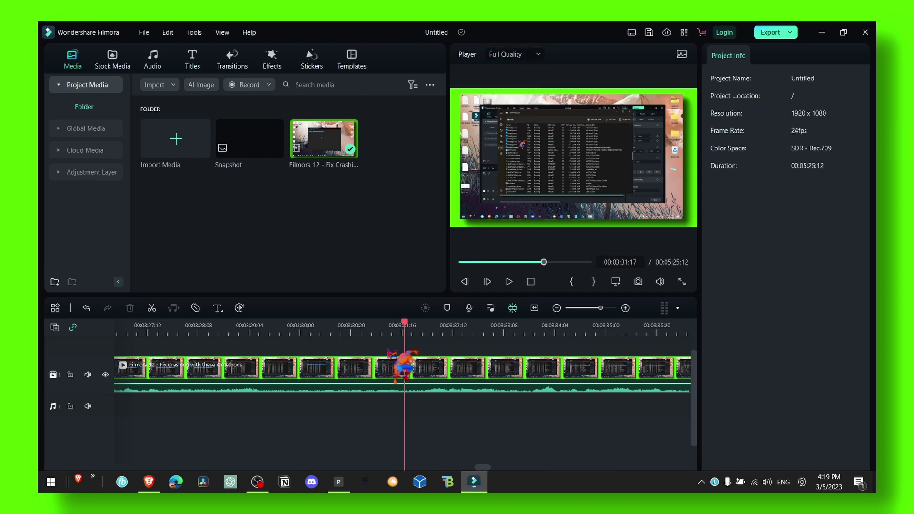
# - Move the playhead to 00:03:31:06 and drag the clip's audio down to -82 dB
pyautogui.moveTo(404, 326); pyautogui.dragTo(377, 364)
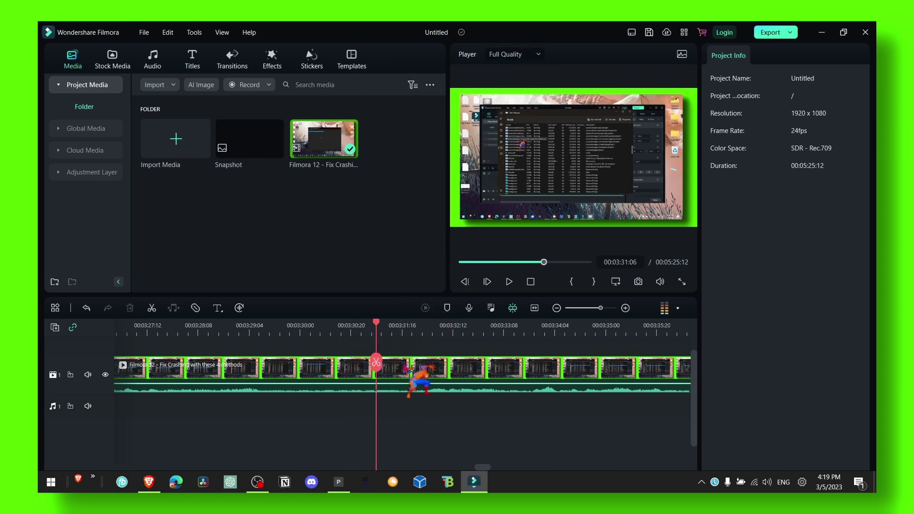
pyautogui.moveTo(409, 384); pyautogui.dragTo(410, 395)
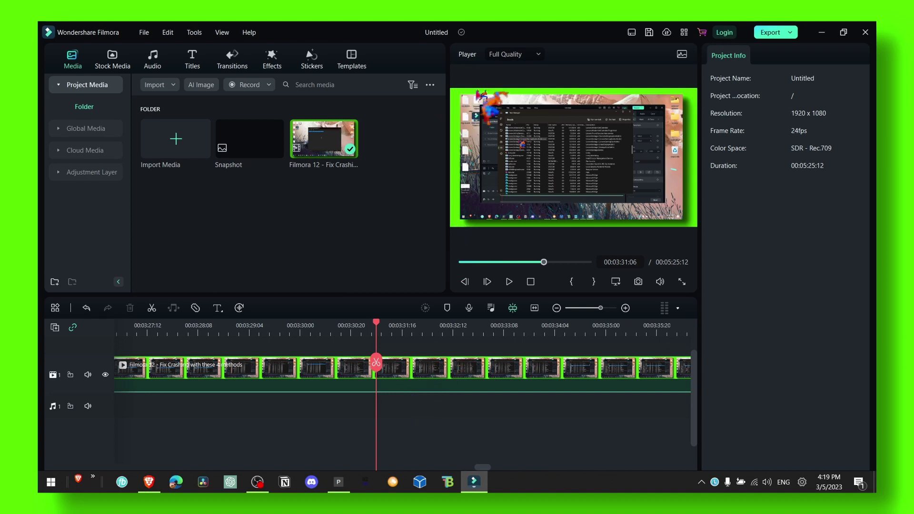
pyautogui.click(509, 55)
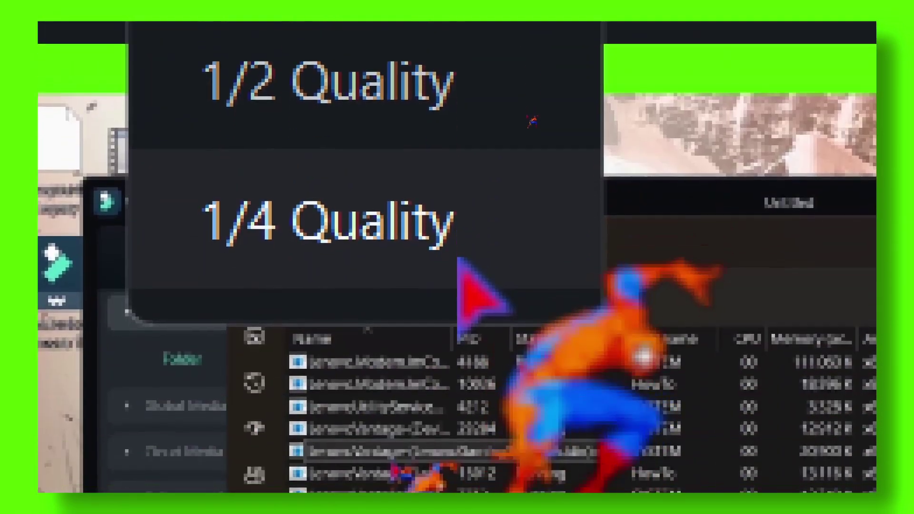
# - Switch the preview player's playback quality to 1/4 Quality
pyautogui.click(459, 263)
pyautogui.write('graphics settings')
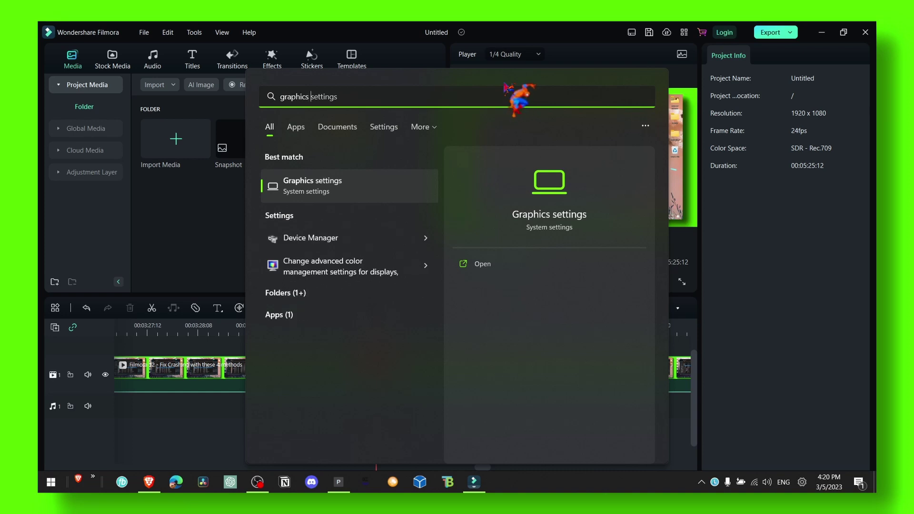
# - Open the Windows Graphics settings page from the search results
pyautogui.click(375, 185)
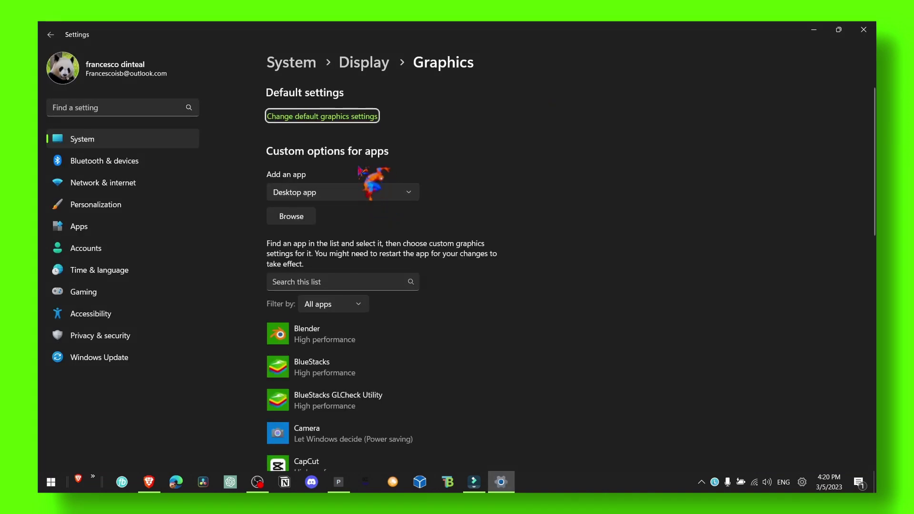
pyautogui.scroll(-1, 357, 179)
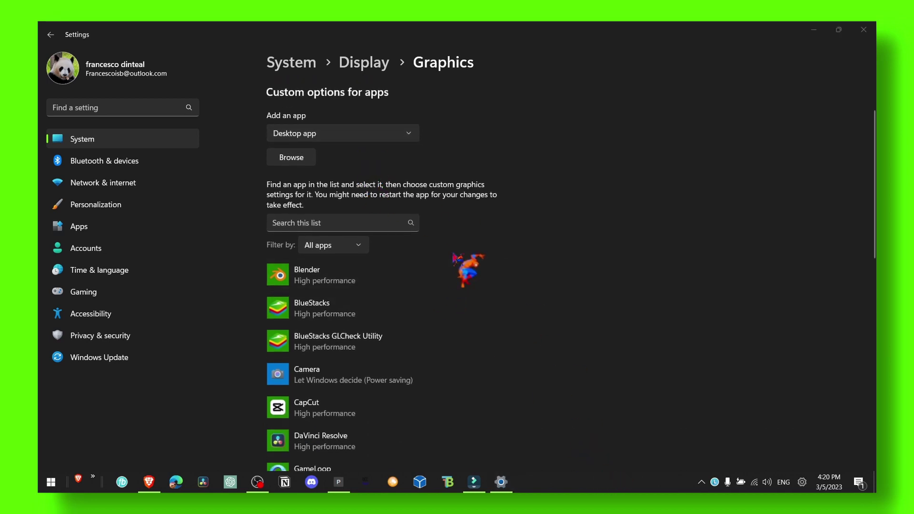
pyautogui.scroll(-1, 451, 272)
pyautogui.scroll(-4, 429, 301)
pyautogui.scroll(-2, 414, 314)
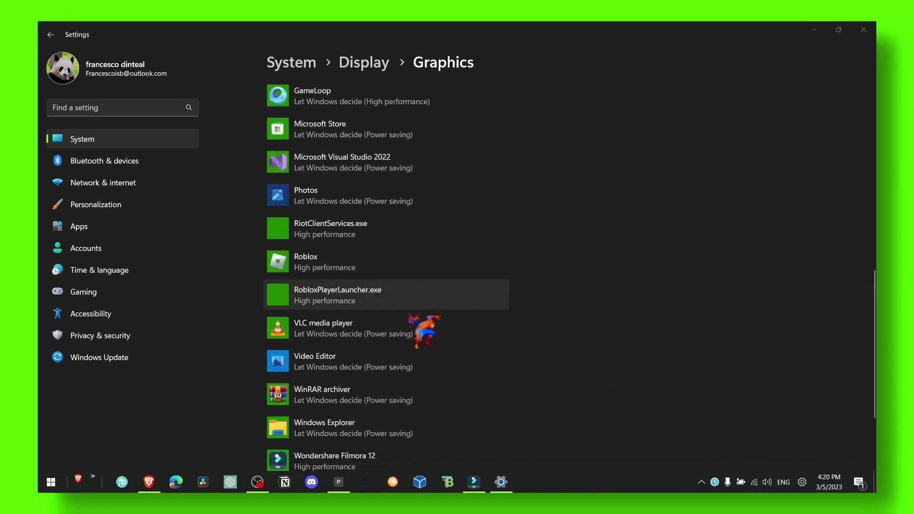
pyautogui.scroll(-1, 411, 319)
pyautogui.scroll(-1, 411, 318)
pyautogui.scroll(3, 411, 319)
pyautogui.scroll(3, 411, 322)
pyautogui.scroll(3, 410, 319)
pyautogui.scroll(-10, 301, 223)
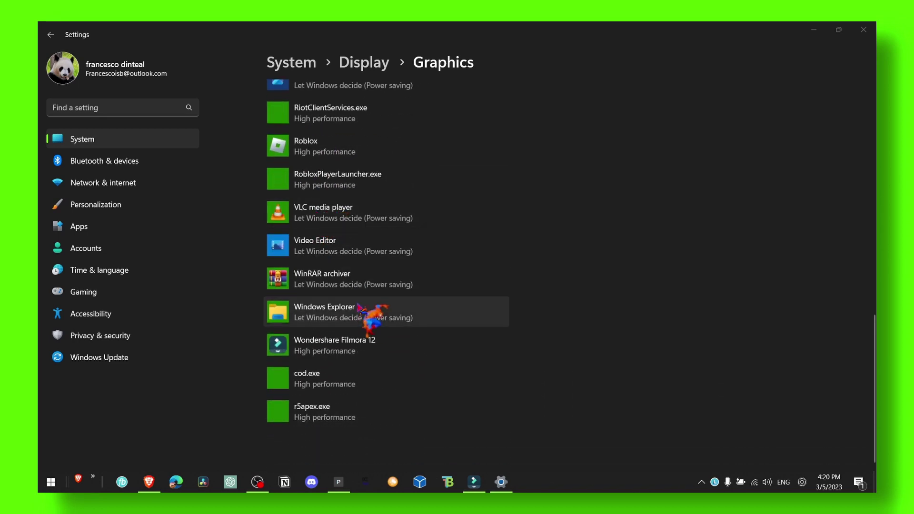
# - Save High performance as Wondershare Filmora 12's graphics preference
pyautogui.click(362, 352)
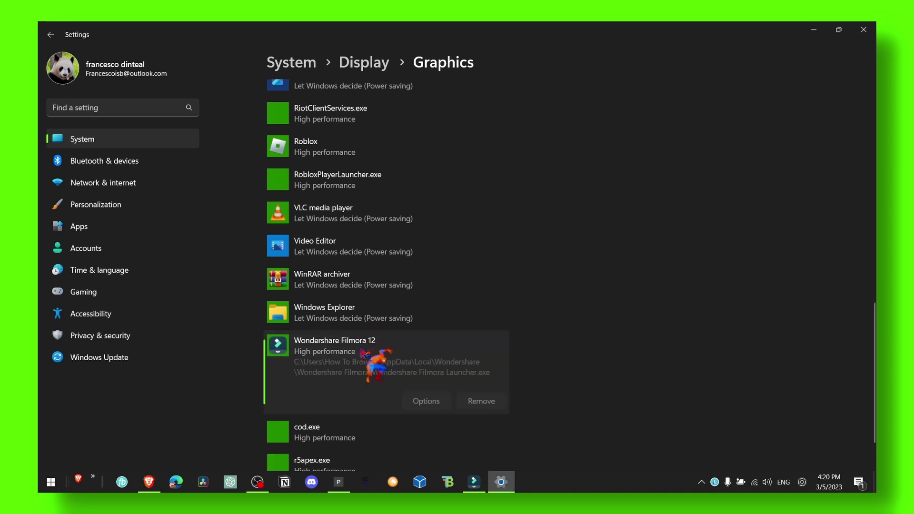
pyautogui.click(415, 404)
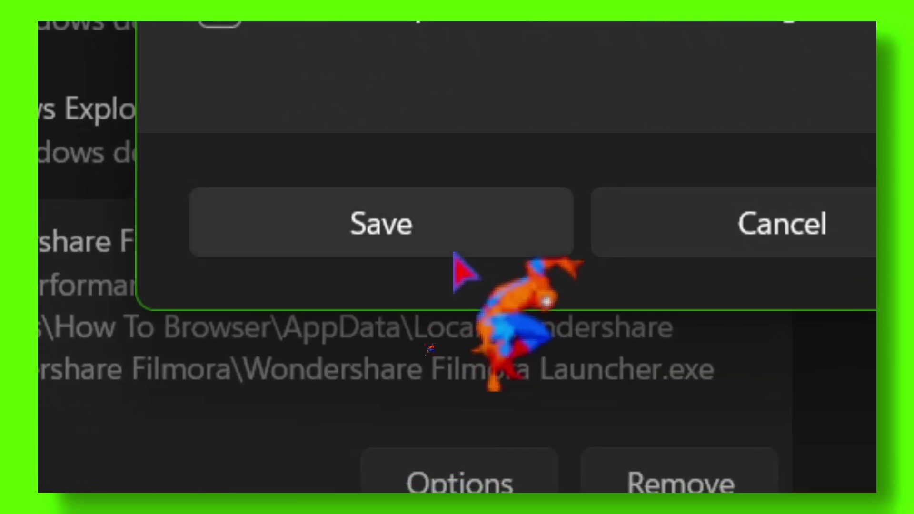
pyautogui.click(424, 338)
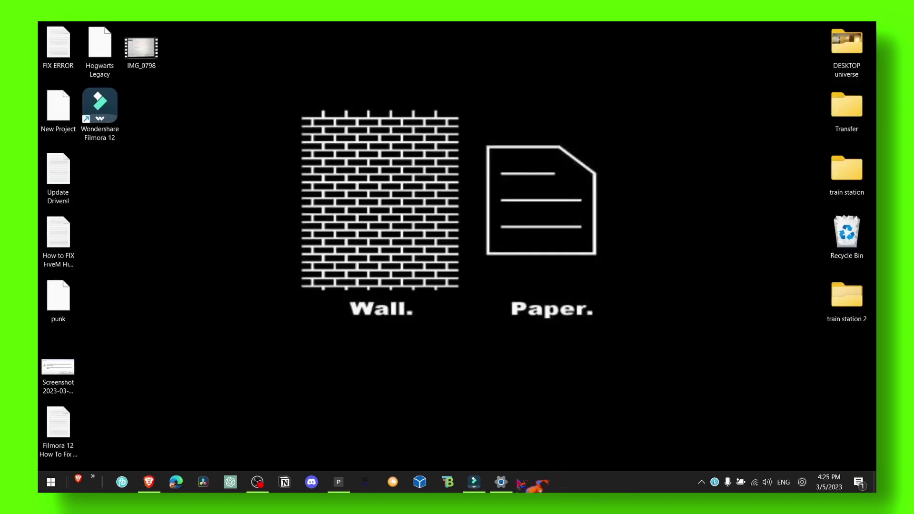
# - Recheck Filmora's graphics preference unchanged, minimize Settings, and return to Filmora
pyautogui.click(502, 482)
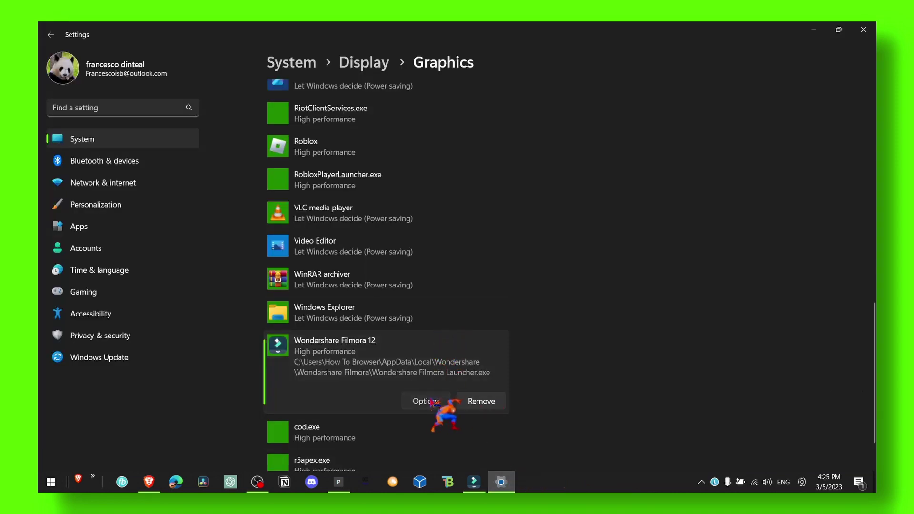
pyautogui.click(428, 401)
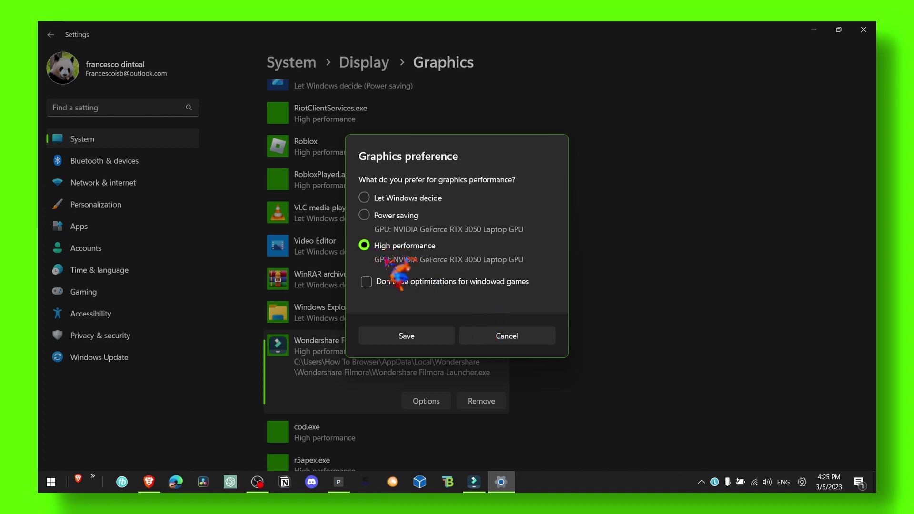
pyautogui.click(510, 335)
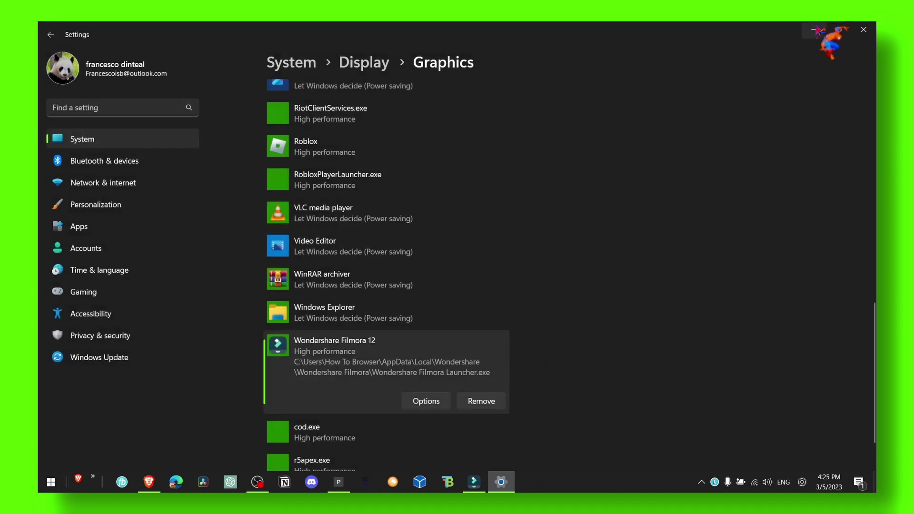
pyautogui.click(814, 30)
pyautogui.click(474, 482)
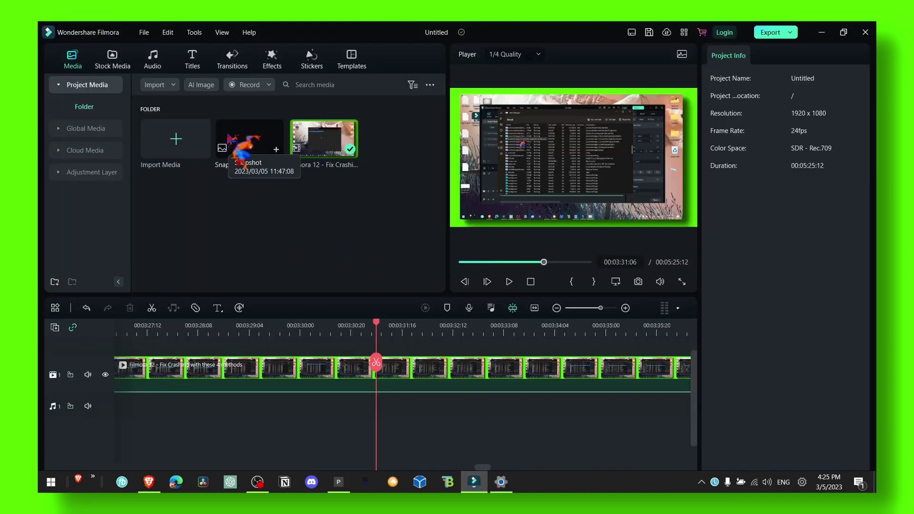
# - Run Help > Check for Update and dismiss the up-to-date notice
pyautogui.click(250, 33)
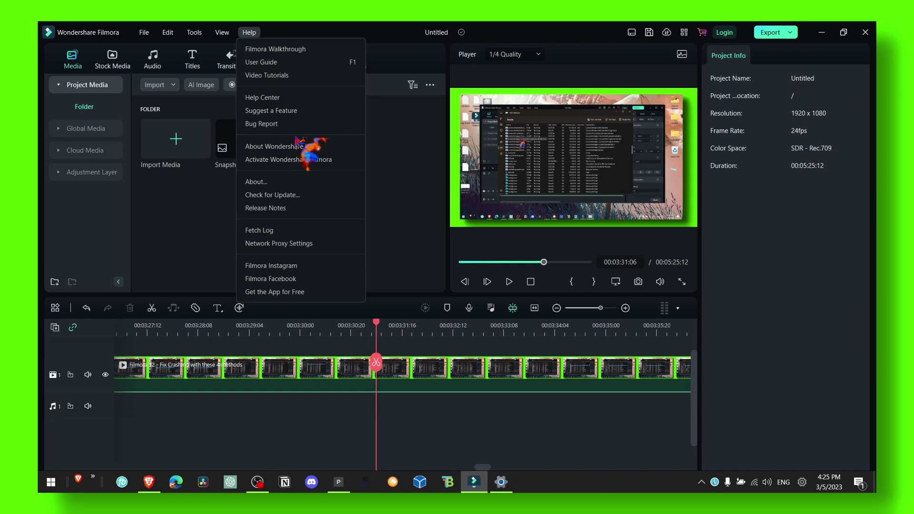
pyautogui.click(313, 201)
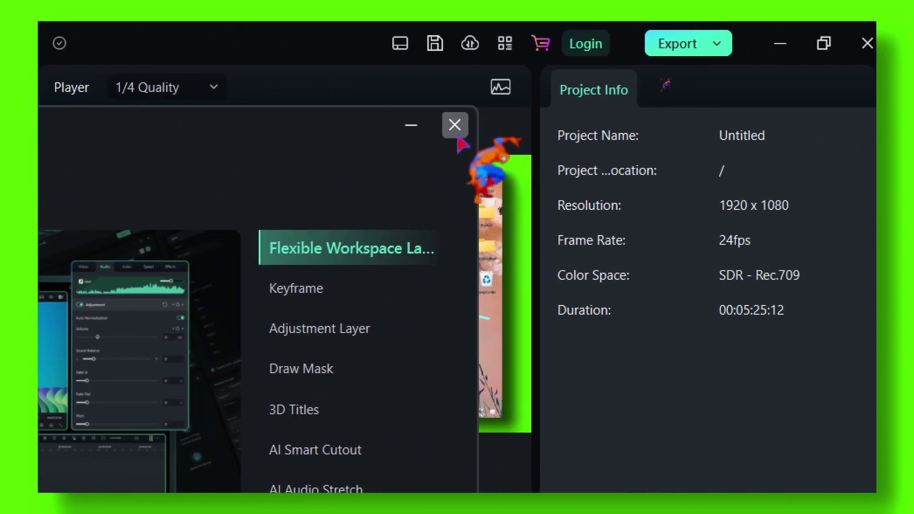
pyautogui.click(757, 125)
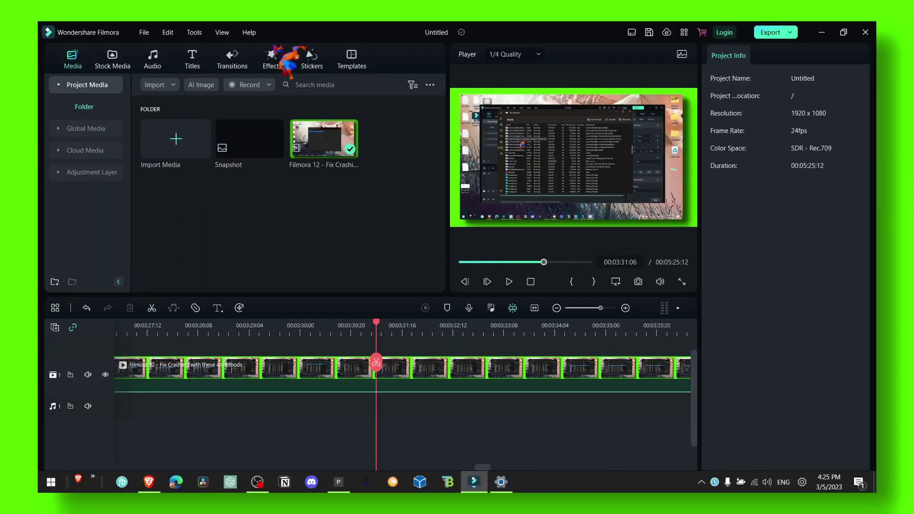
# - Reopen the Help menu and close it without choosing anything
pyautogui.click(249, 32)
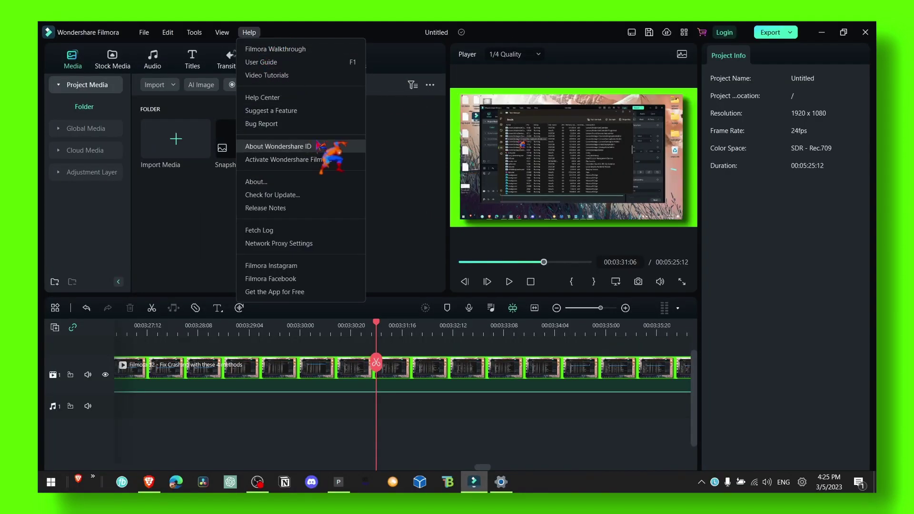
pyautogui.click(230, 37)
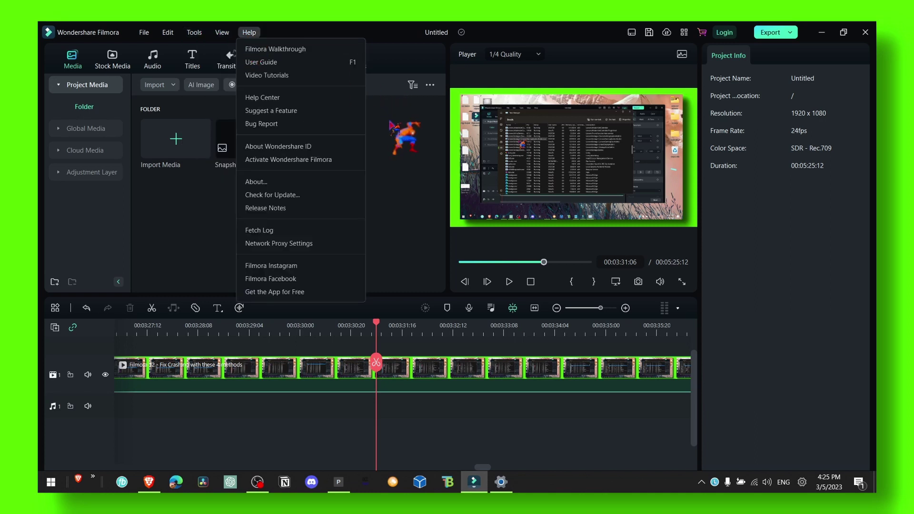
pyautogui.click(406, 146)
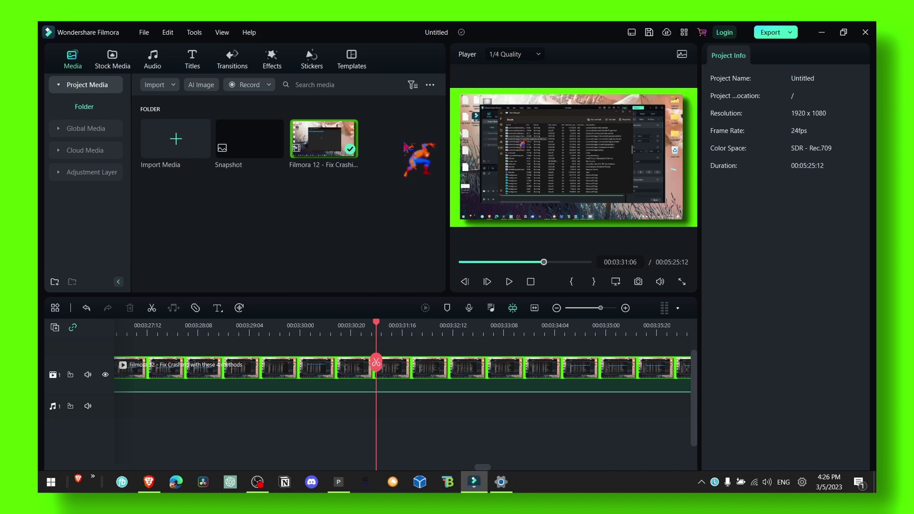
# - Minimize Filmora 12 from its title bar to reveal the desktop
pyautogui.click(822, 34)
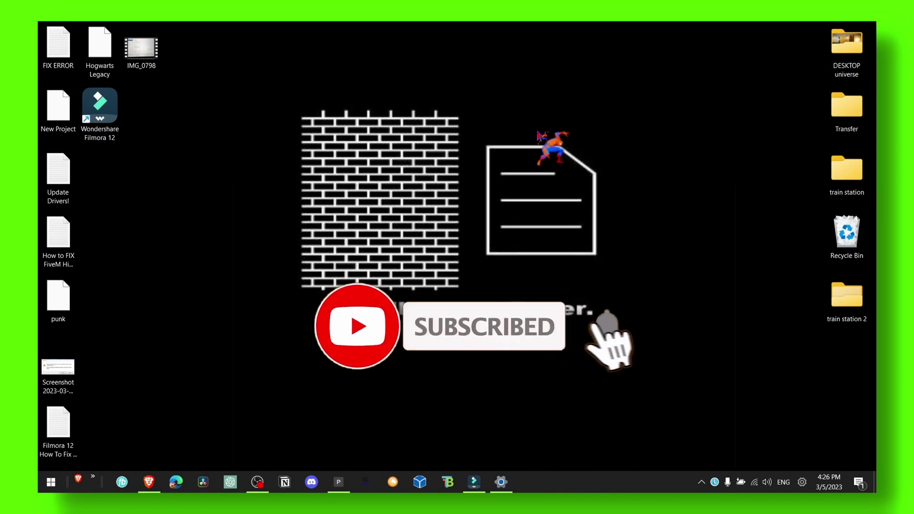